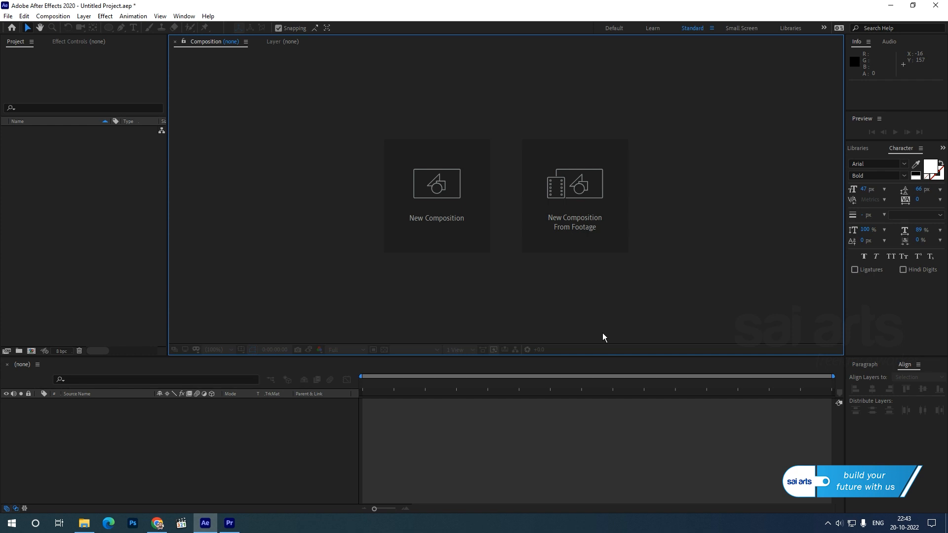
Step: Create a 1920 × 1080 px, 25 fps, 10-second composition and add an ellipse shape layer filling the frame
left_click(440, 189)
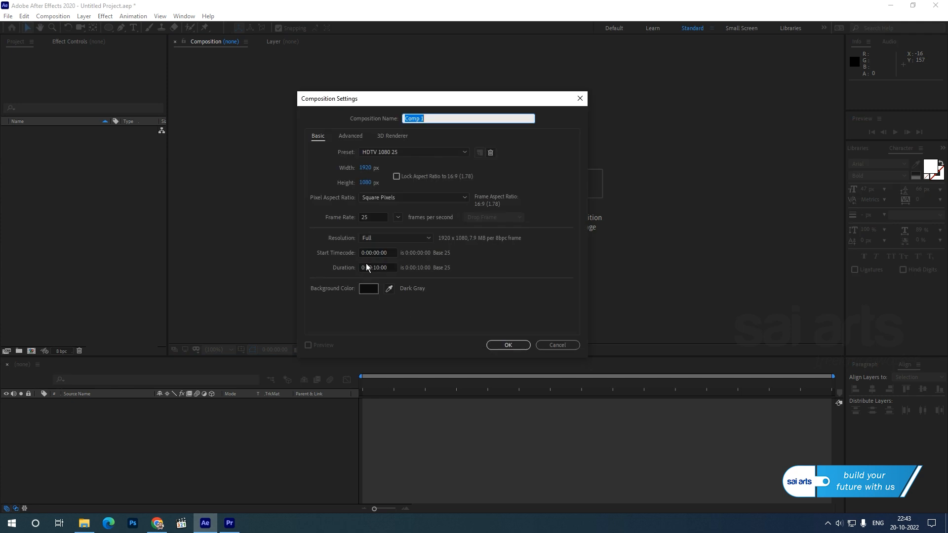
left_click(508, 345)
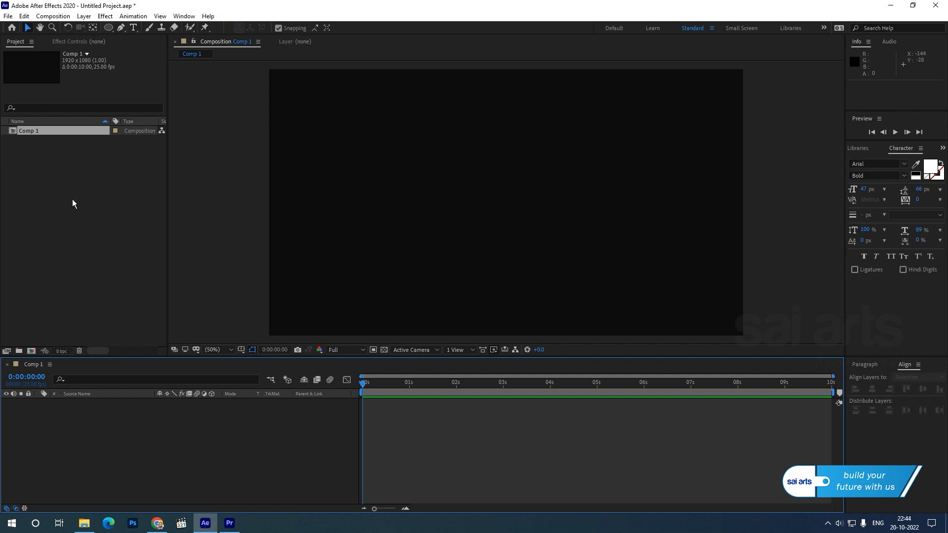
double_click(109, 28)
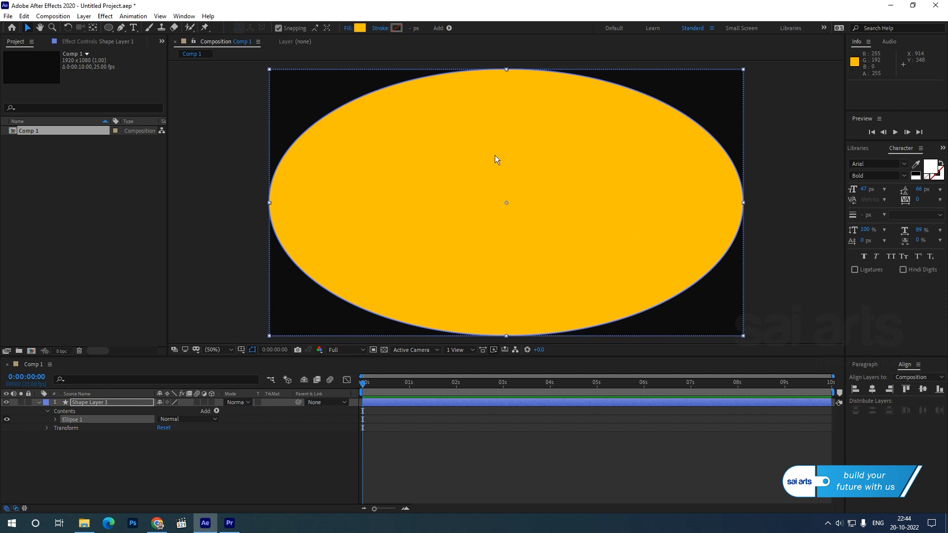
Step: Set the ellipse path's size to 360 × 360 px with unlinked proportions, and collapse the layer's properties
left_click(89, 402)
left_click(39, 402)
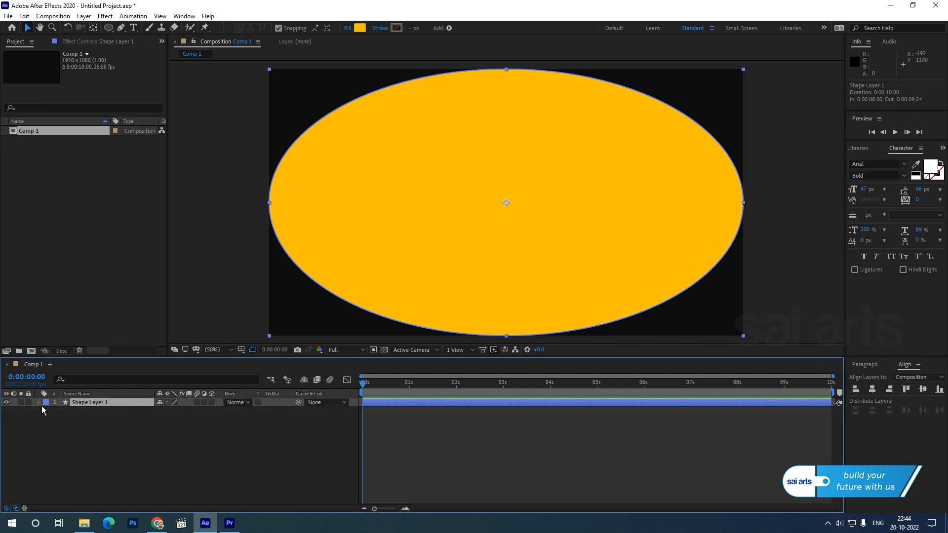
left_click(38, 402)
left_click(55, 419)
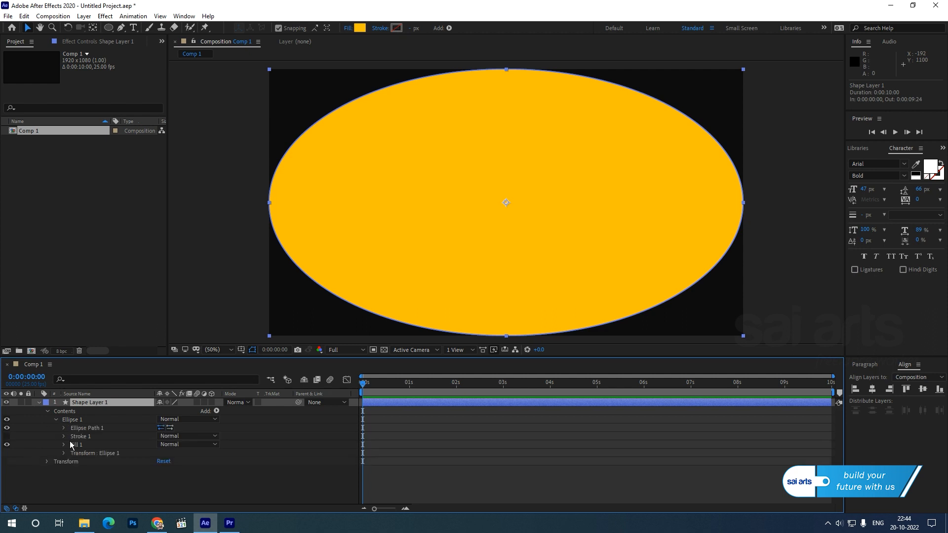
left_click(64, 428)
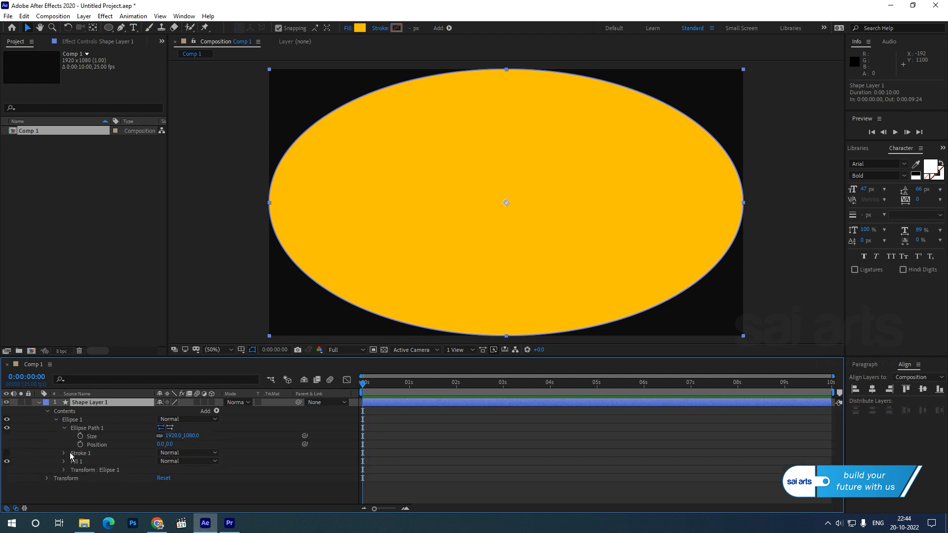
left_click(160, 436)
left_click(172, 436)
type("360")
key("Tab")
type("360")
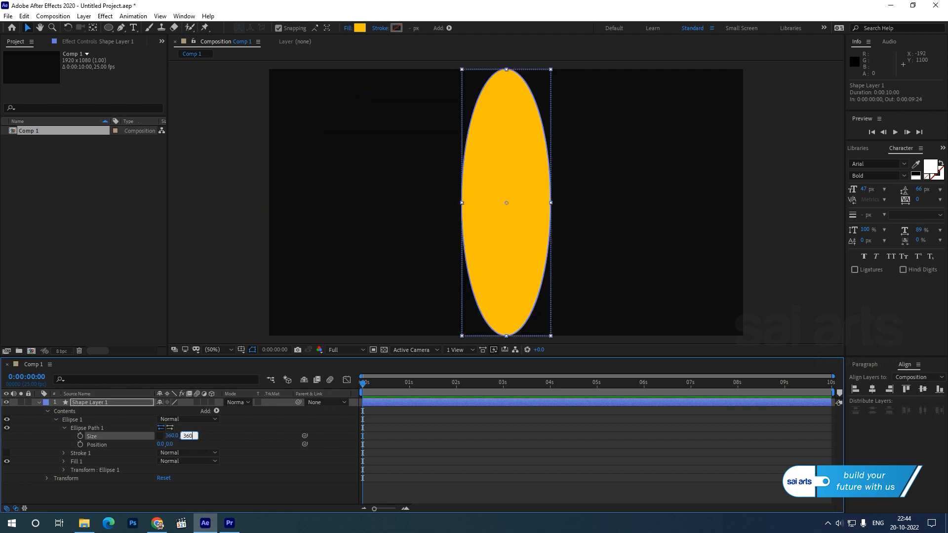
key("Return")
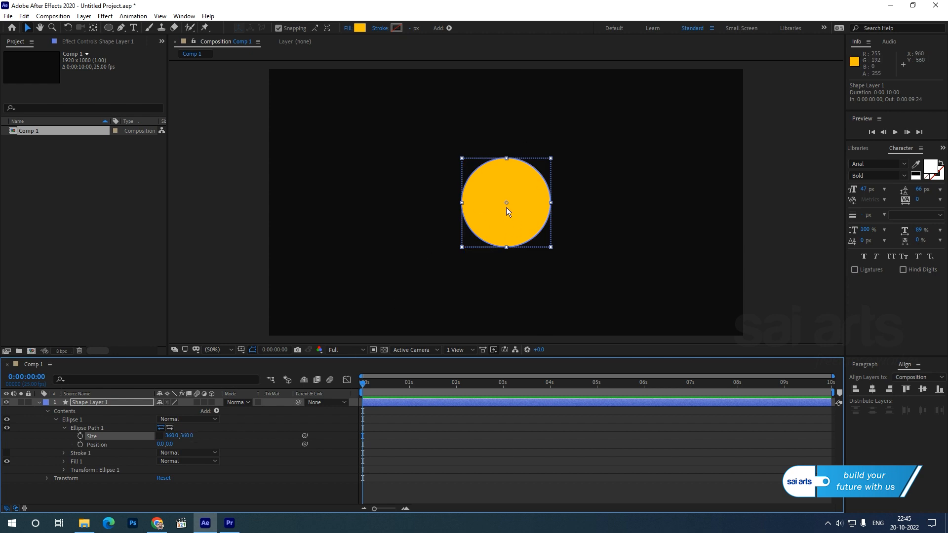
left_click(39, 403)
left_click(109, 470)
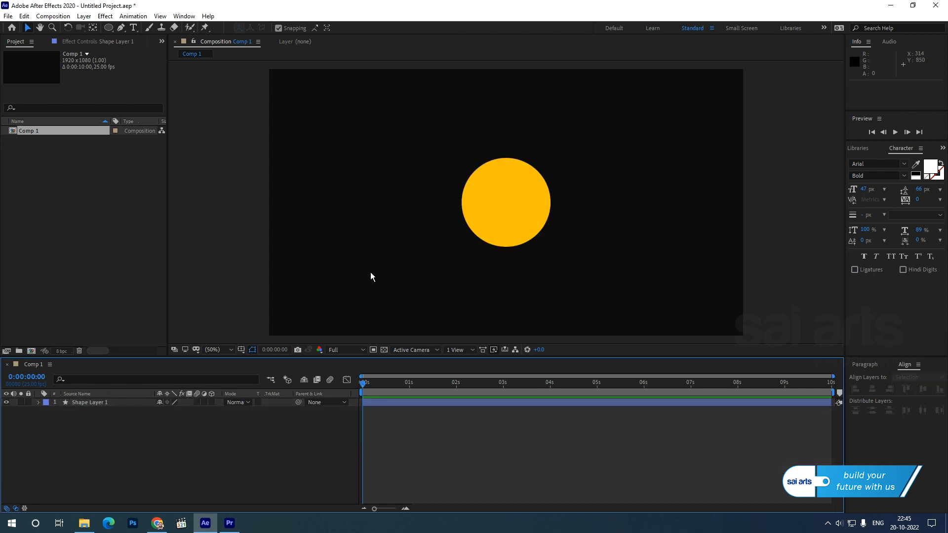
Step: Move the circle's anchor point to its left edge midpoint using the Pan Behind tool, with snapping turned off for fine placement
left_click(512, 200)
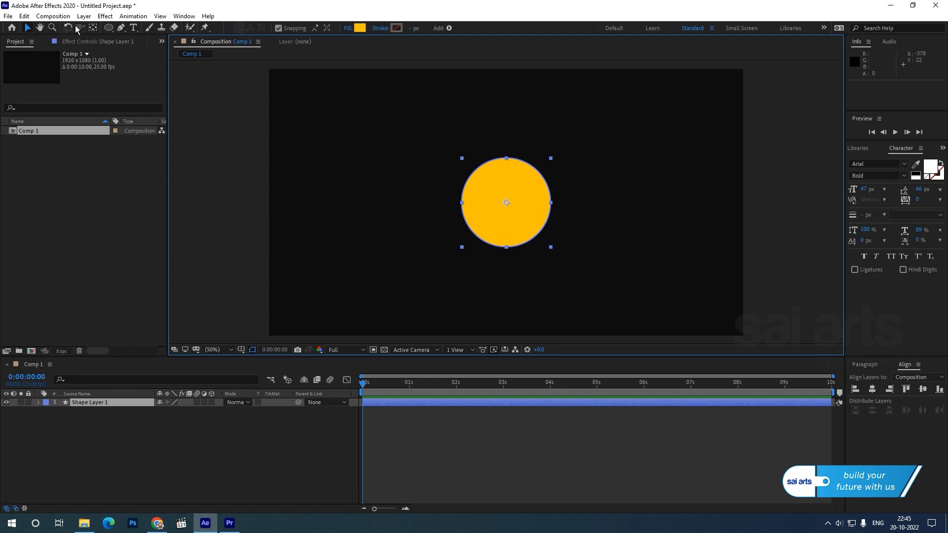
left_click(93, 27)
left_click_drag(507, 204, 462, 202)
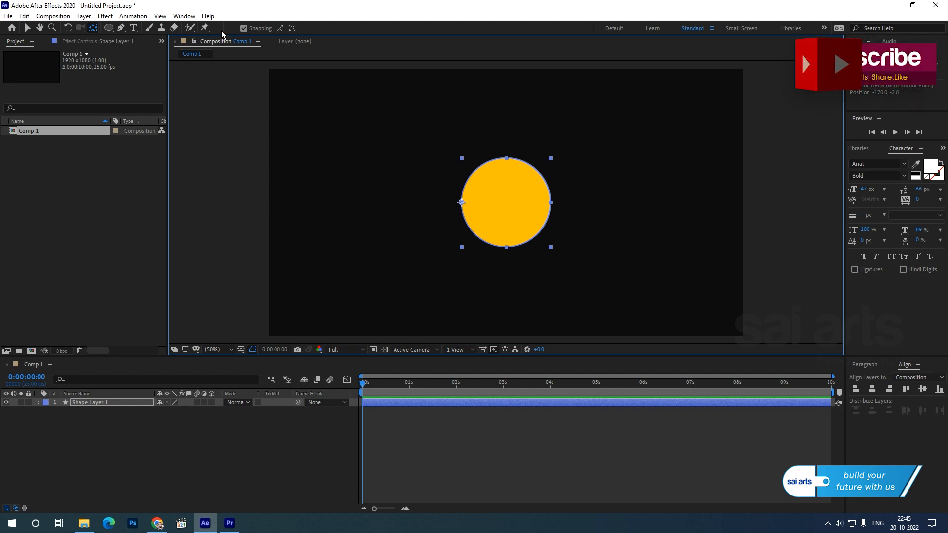
left_click(244, 28)
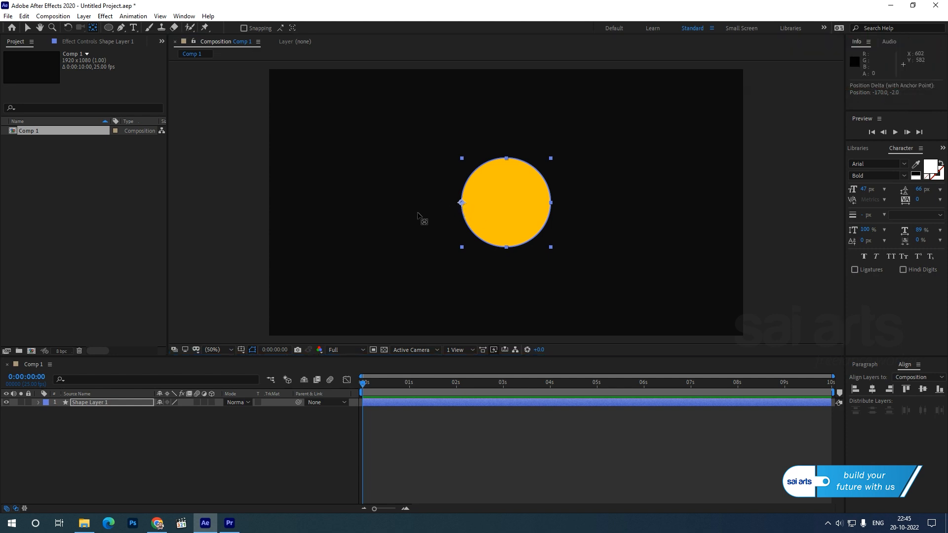
mouse_move(461, 204)
left_mouse_down()
mouse_move(505, 204)
mouse_move(485, 210)
mouse_move(486, 191)
mouse_move(494, 207)
mouse_move(484, 194)
mouse_move(467, 203)
left_mouse_up()
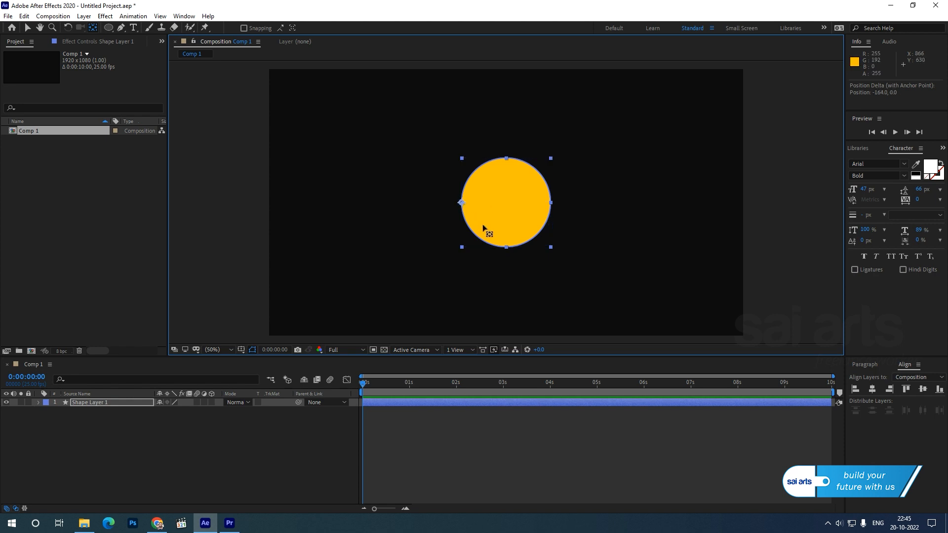
left_click(28, 28)
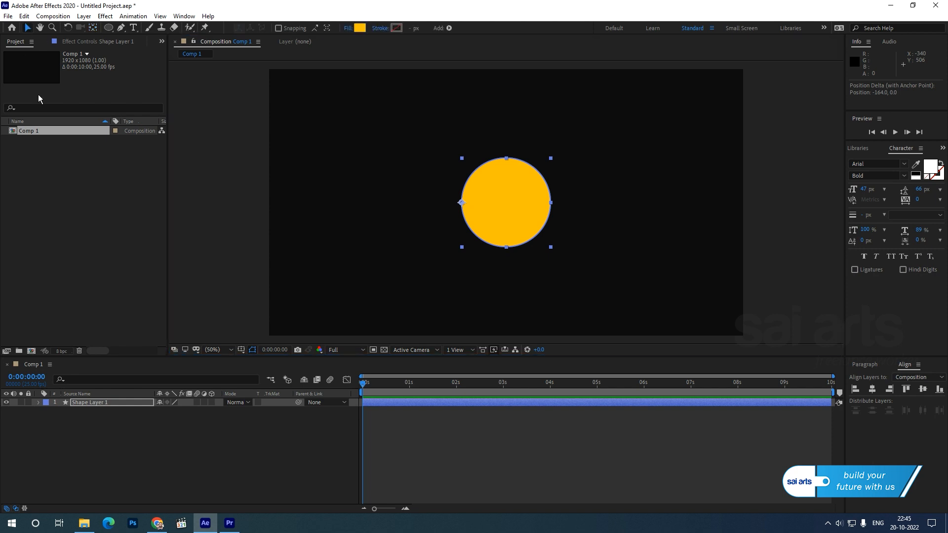
Step: Set the circle layer's opacity to 60%
left_click(105, 457)
left_click(90, 405)
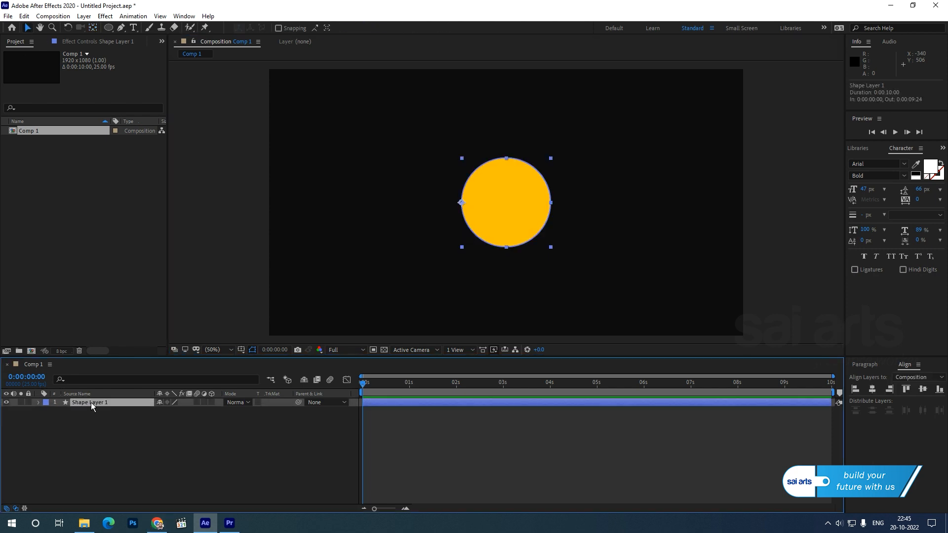
key("t")
left_click(162, 411)
type("60")
key("Return")
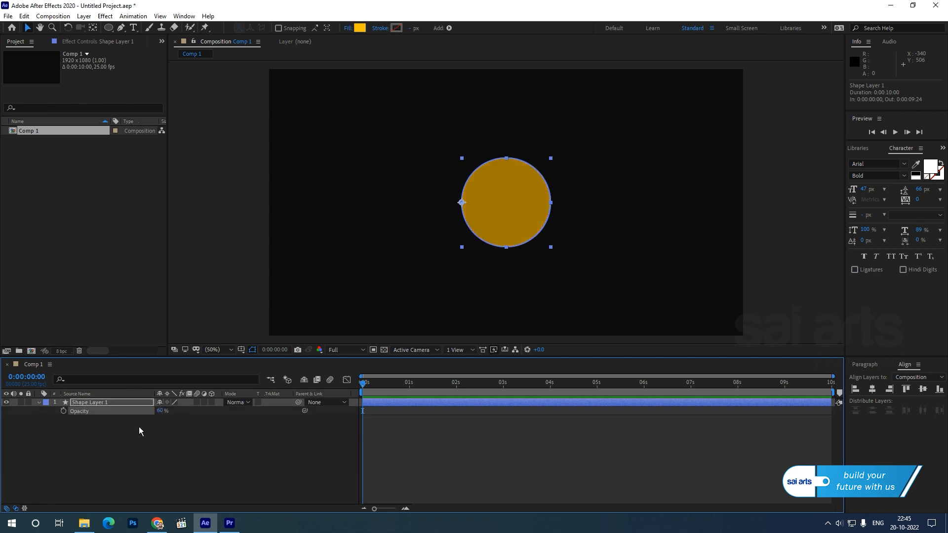
left_click(38, 402)
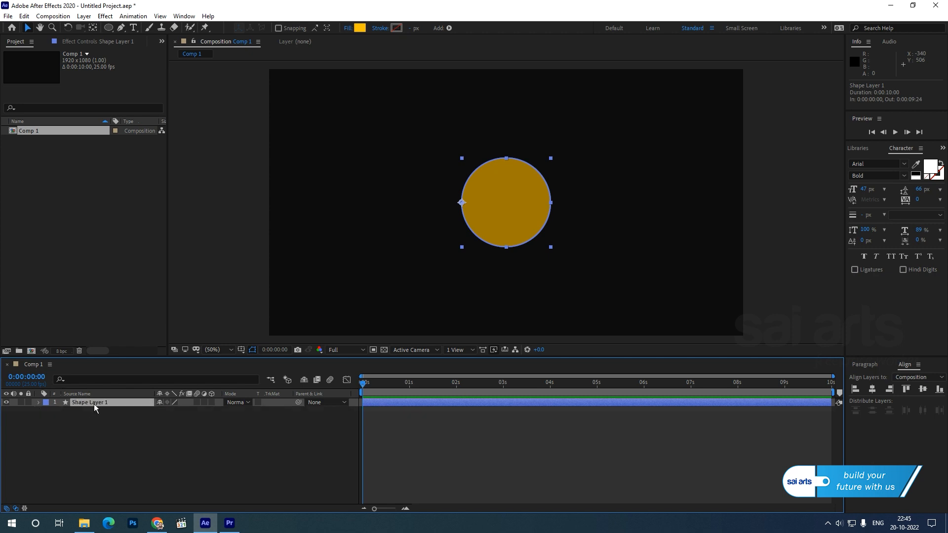
Step: Test the circle's rotation about its left-edge anchor point, and reset the rotation to 0°
key("r")
left_click_drag(170, 411, 225, 405)
left_click(178, 416)
type("0")
key("Return")
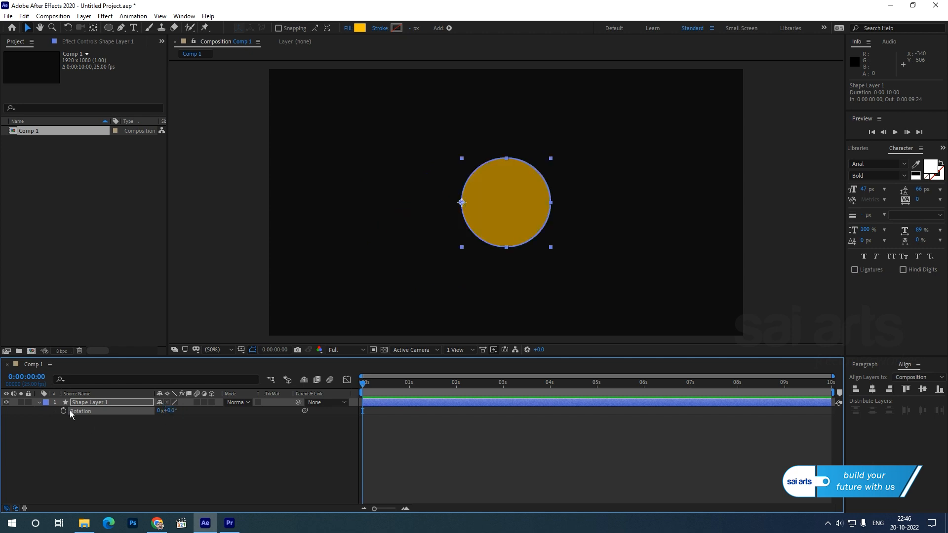
left_click(38, 402)
left_click(93, 419)
Step: Duplicate the circle layer and set the duplicate's rotation to 60°
left_click(90, 403)
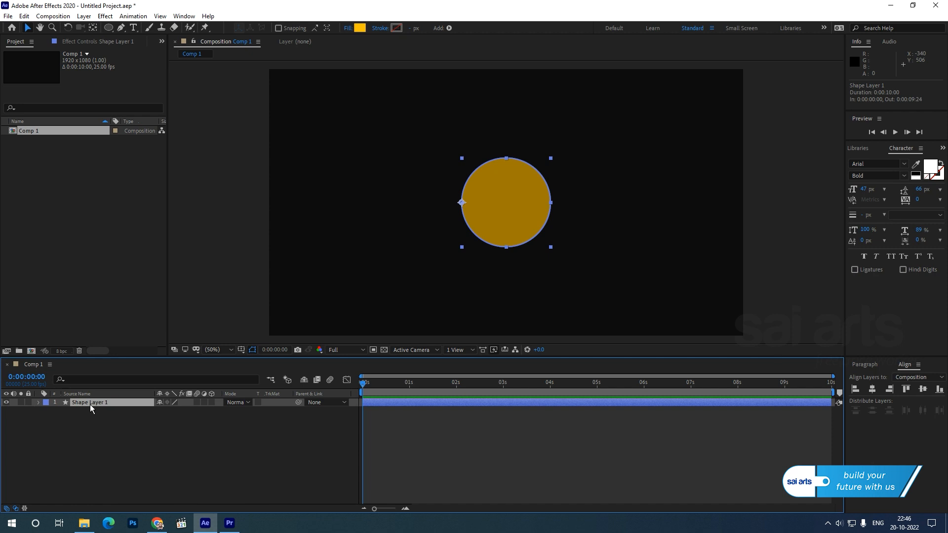
left_click(24, 16)
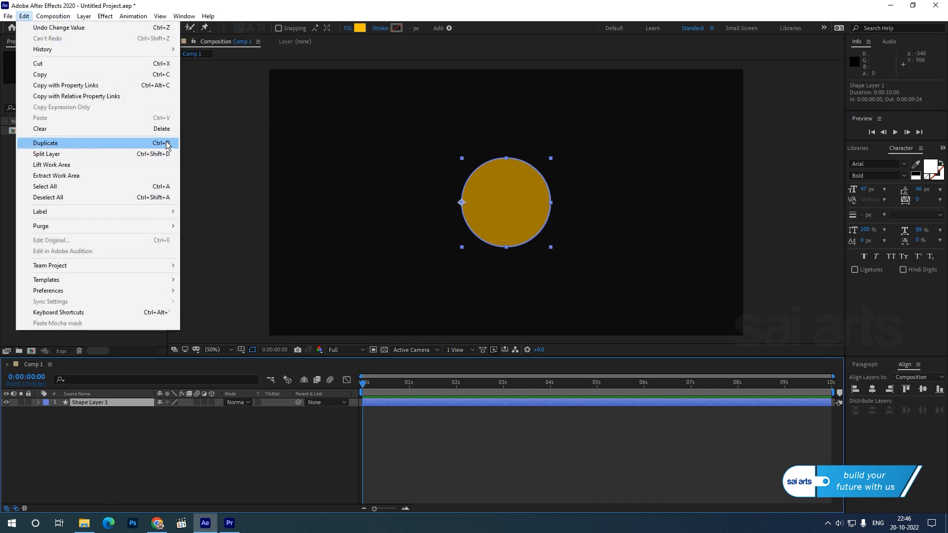
left_click(58, 144)
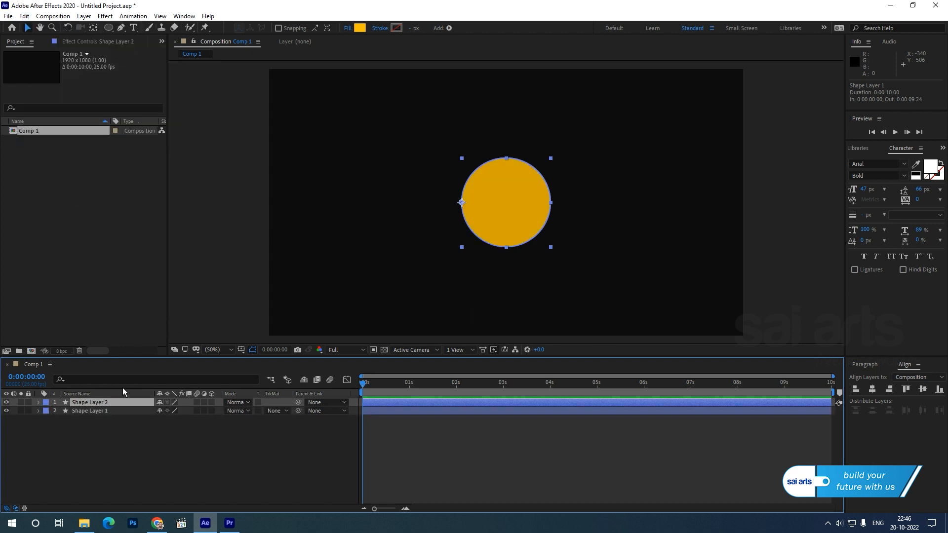
key("r")
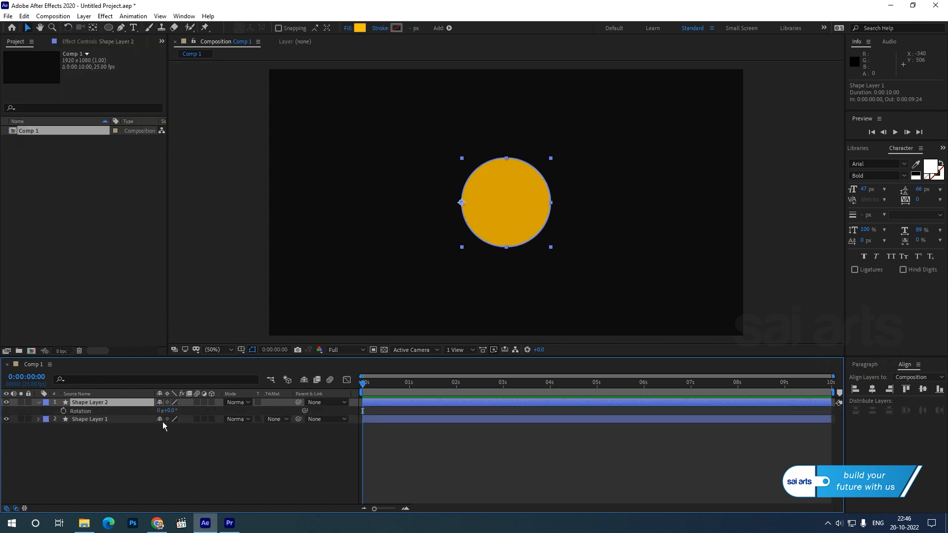
left_click(172, 410)
type("60")
key("Return")
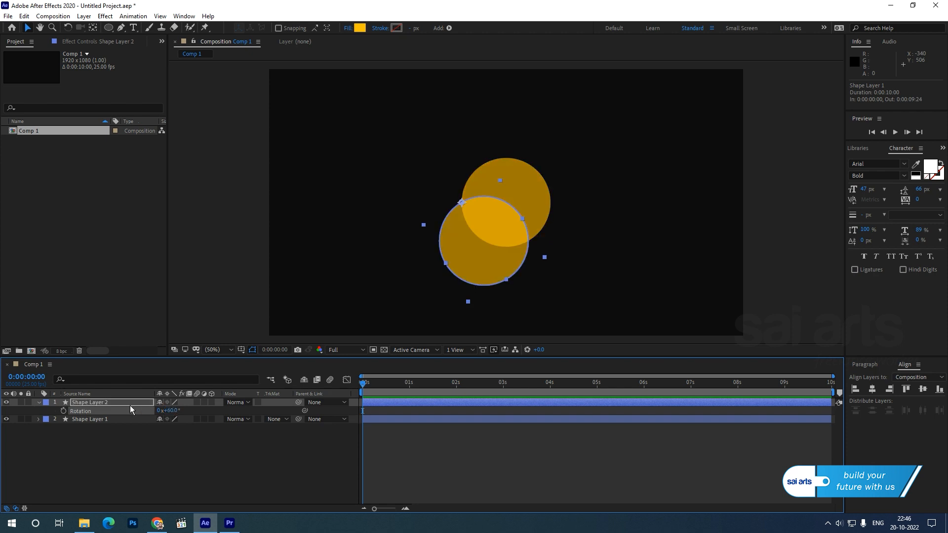
Step: Duplicate the 60° circle layer and set the new copy's rotation to 120°
left_click(97, 403)
left_click(24, 16)
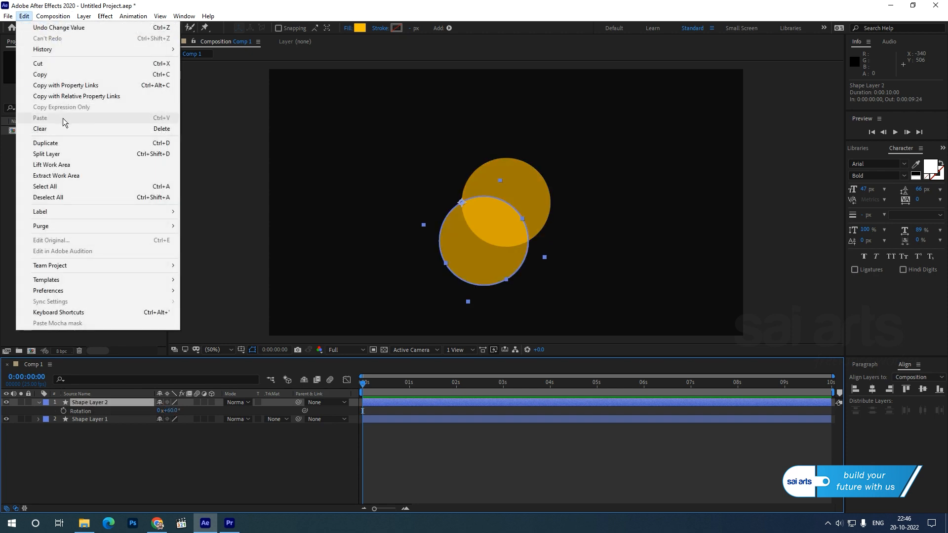
left_click(60, 144)
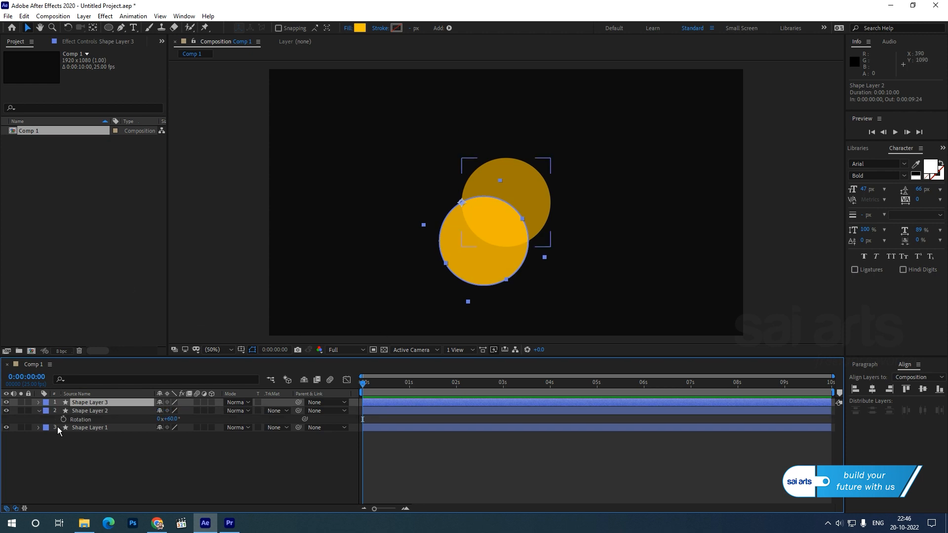
key("r")
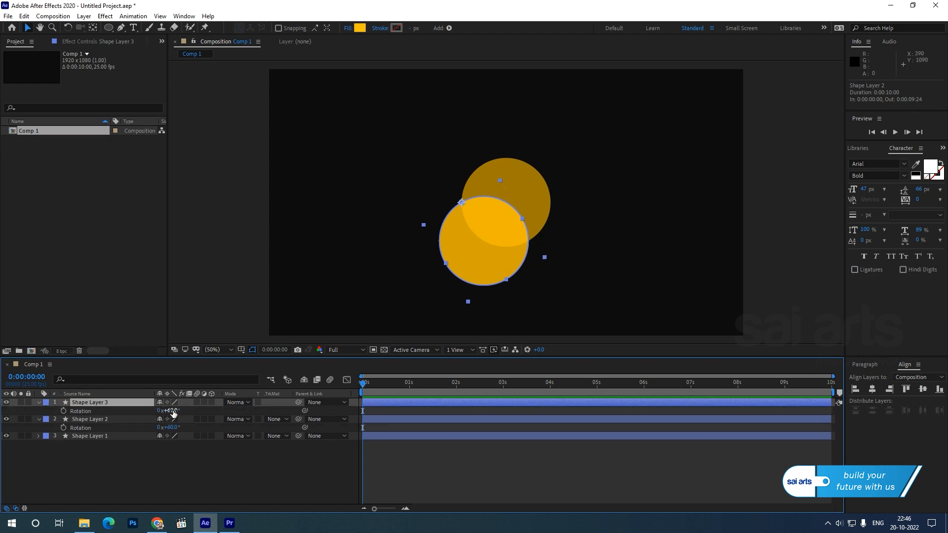
left_click(173, 411)
type("120")
key("Return")
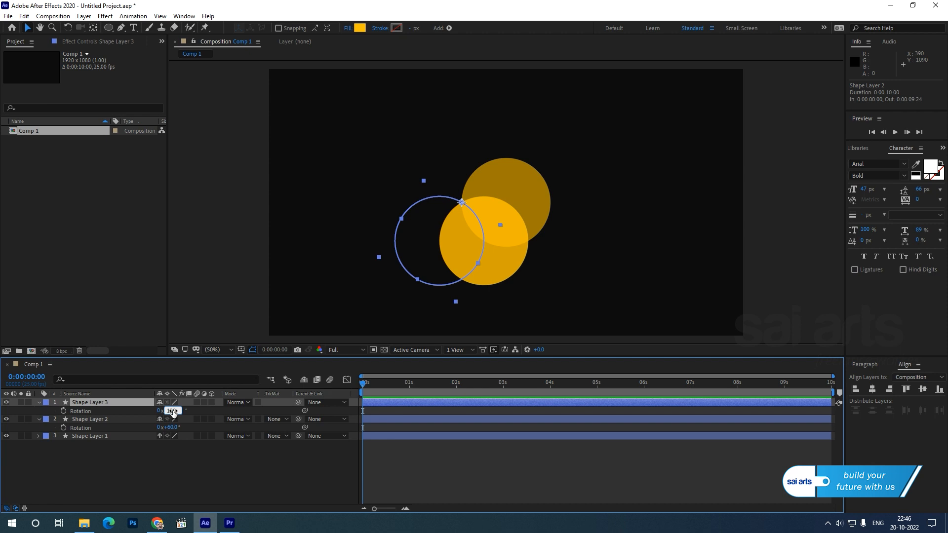
Step: Duplicate the 120° circle layer and set the new copy's rotation to 180°
left_click(84, 402)
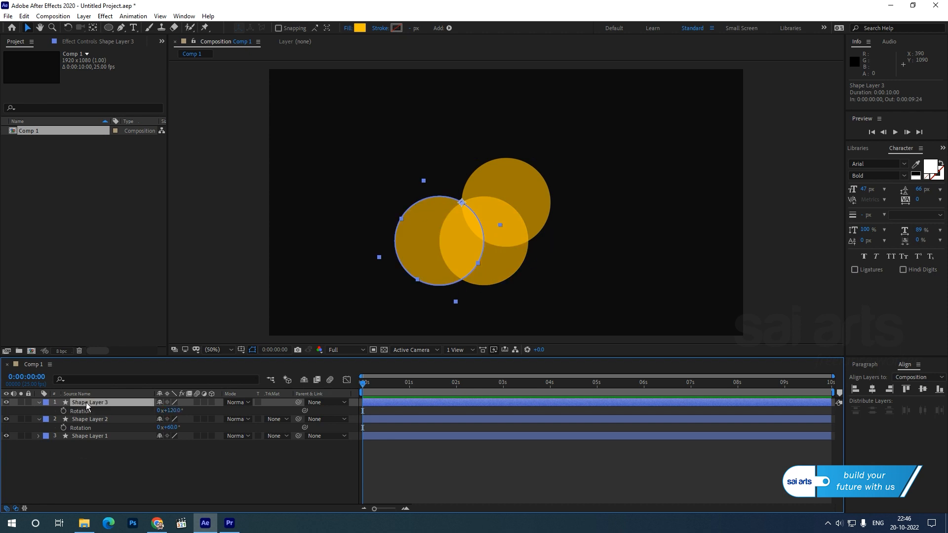
key("ctrl+d")
key("r")
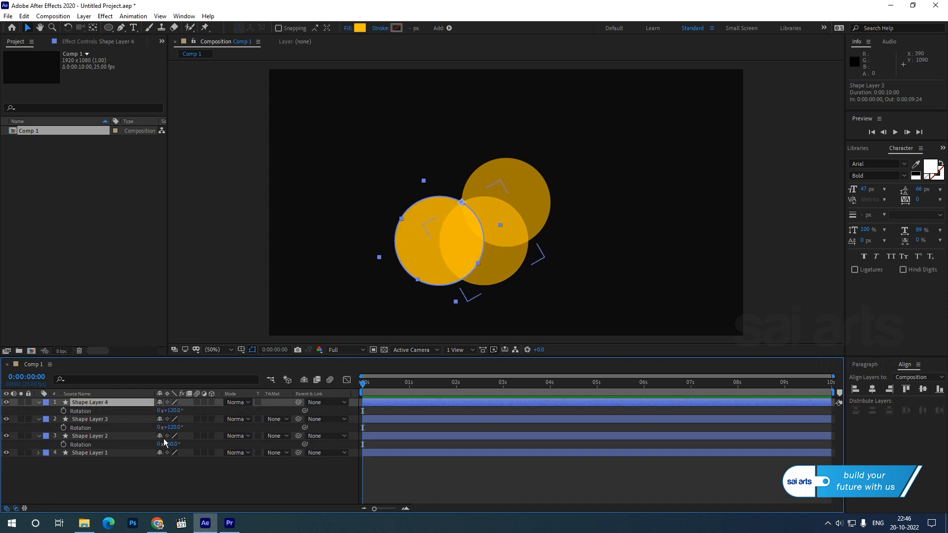
left_click(173, 411)
type("180")
key("Return")
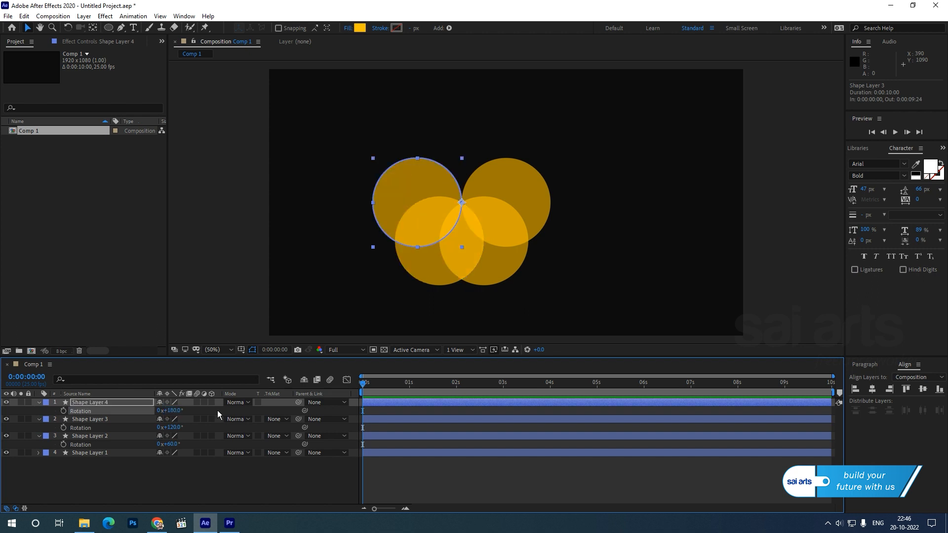
Step: Duplicate the 180° circle layer and set the new copy's rotation to 240°
key("ctrl+d")
key("r")
left_click(172, 411)
type("240")
key("Return")
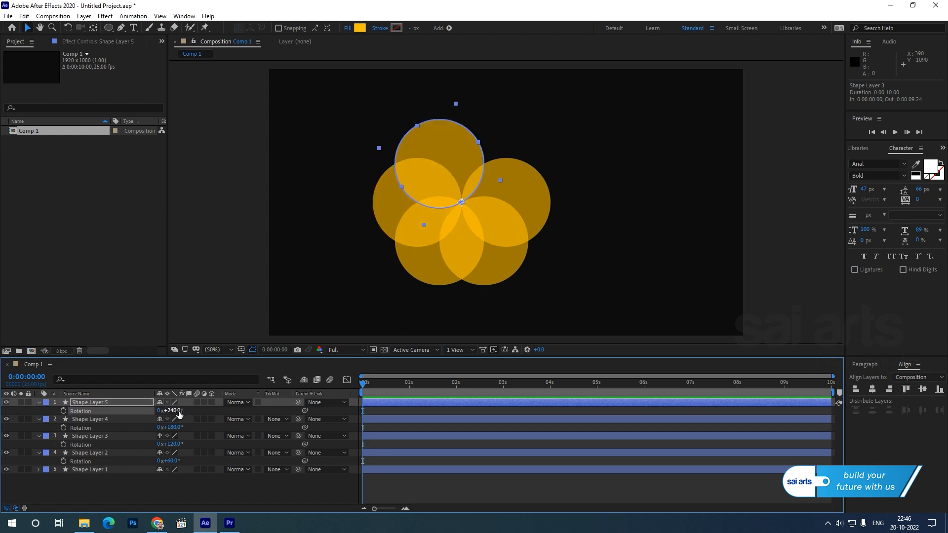
Step: Duplicate the 240° circle layer, set the new copy's rotation to 300°, and clear the selection
key("ctrl+d")
key("r")
left_click(172, 411)
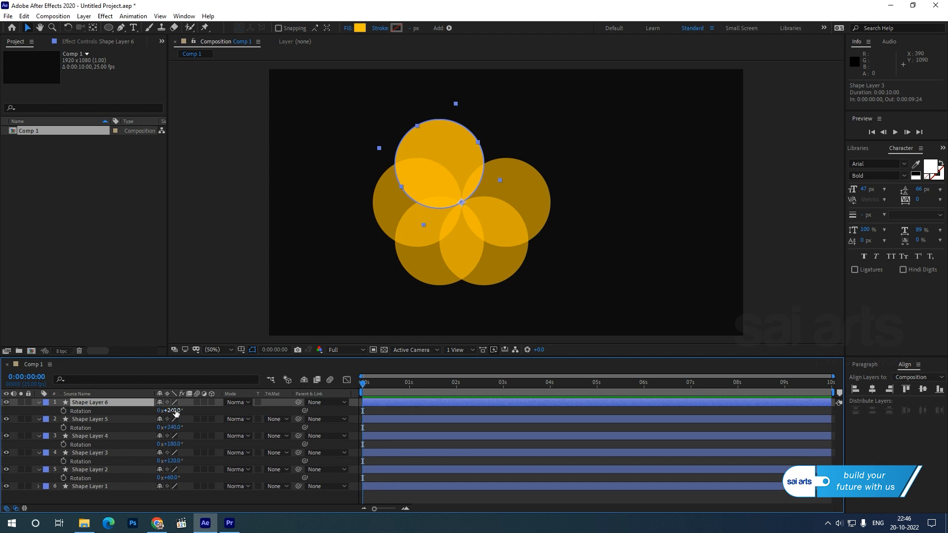
type("300")
key("Return")
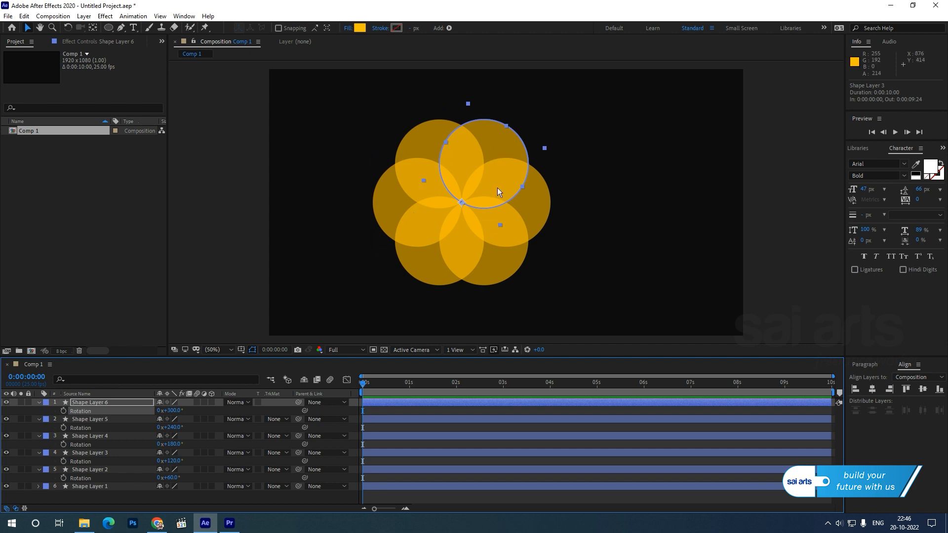
left_click(687, 188)
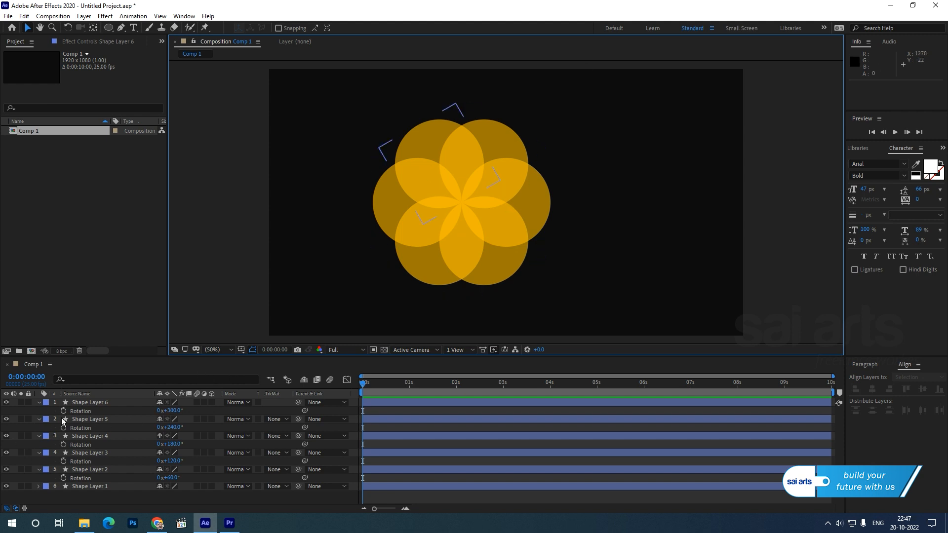
Step: Select Shape Layers 2 through 6 and enable Rotation keyframing on all of them at the start of the composition
left_click(82, 403)
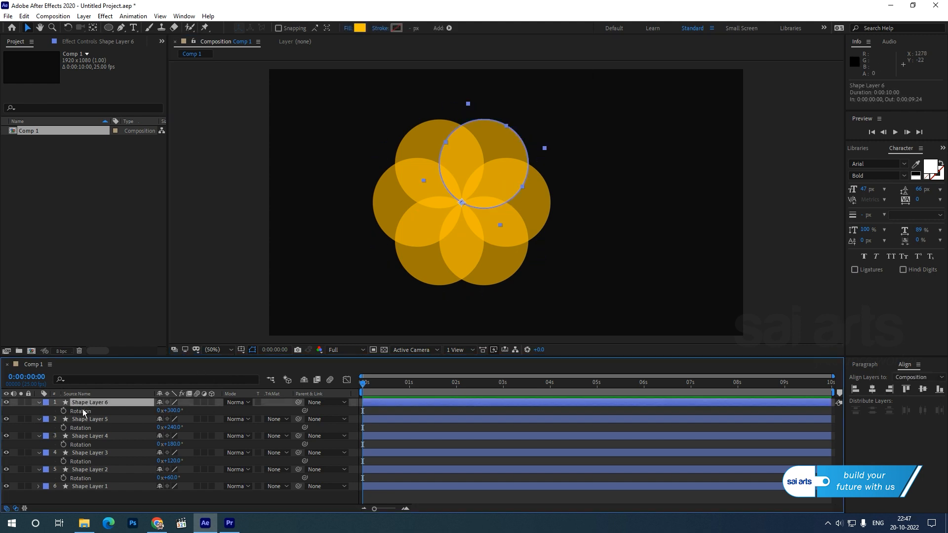
left_click(87, 471, "shift")
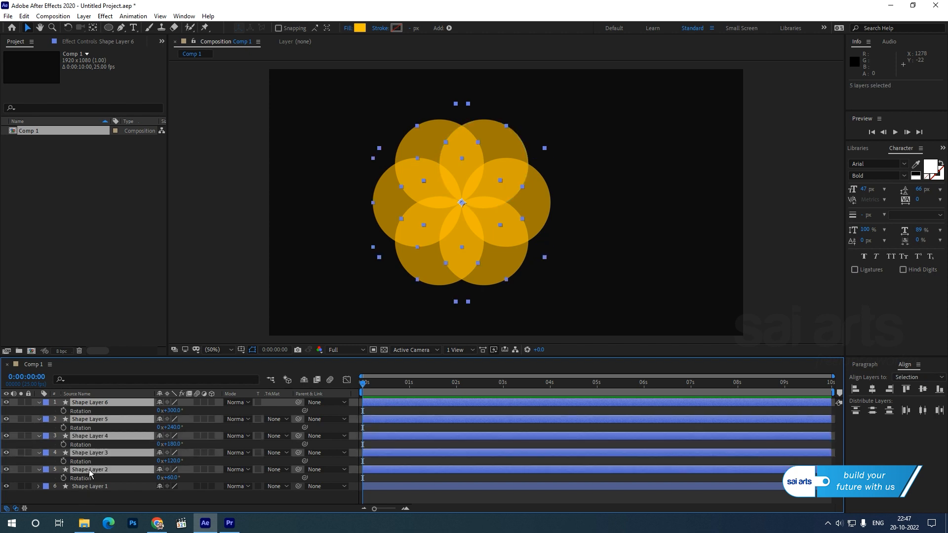
left_click(63, 412)
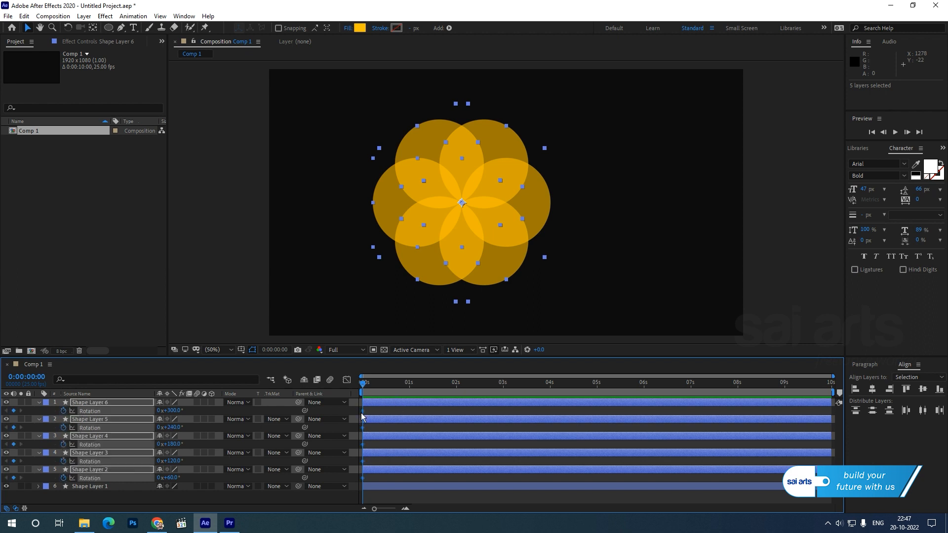
Step: Add Rotation keyframes holding the current angles of Shape Layers 2 through 6 at about 1 second
left_click_drag(364, 389, 410, 391)
left_click(13, 411)
left_click(14, 427)
left_click(14, 445)
left_click(13, 461)
left_click(14, 477)
Step: Set the Rotation of Shape Layers 2 through 6 to 0° at the start of the composition
left_click_drag(412, 384, 325, 393)
left_click(174, 478)
type("0")
key("Return")
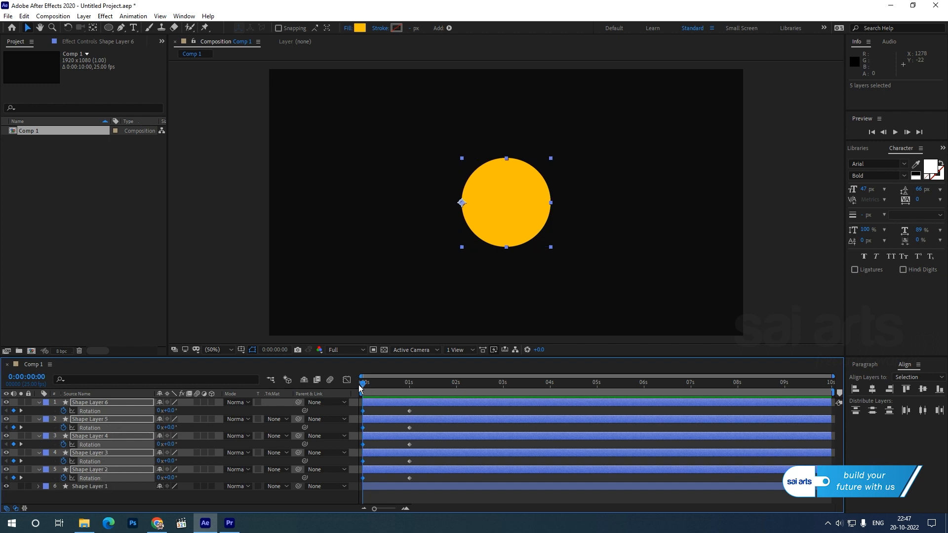
Step: Add Rotation keyframes holding the fanned-out angles of Shape Layers 2 through 6 at 0:00:01:17
mouse_move(363, 385)
left_mouse_down()
mouse_move(419, 390)
mouse_move(363, 395)
left_mouse_up()
left_click_drag(451, 385, 442, 386)
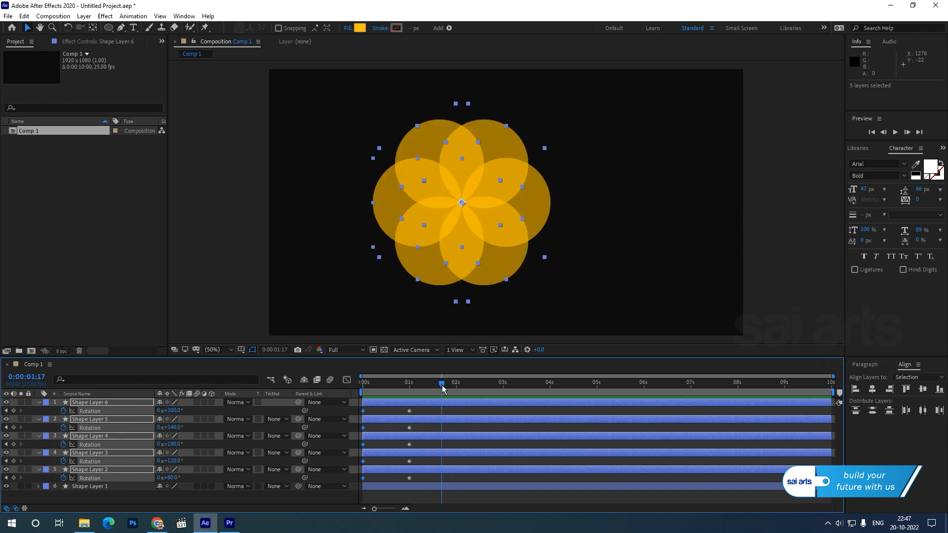
left_click(14, 411)
left_click(13, 427)
left_click(14, 445)
left_click(13, 461)
left_click(13, 478)
Step: Set the Rotation of Shape Layers 2 through 6 to 360° at 0:00:02:16
left_click_drag(441, 384, 486, 390)
left_click(174, 478)
type("360")
key("Return")
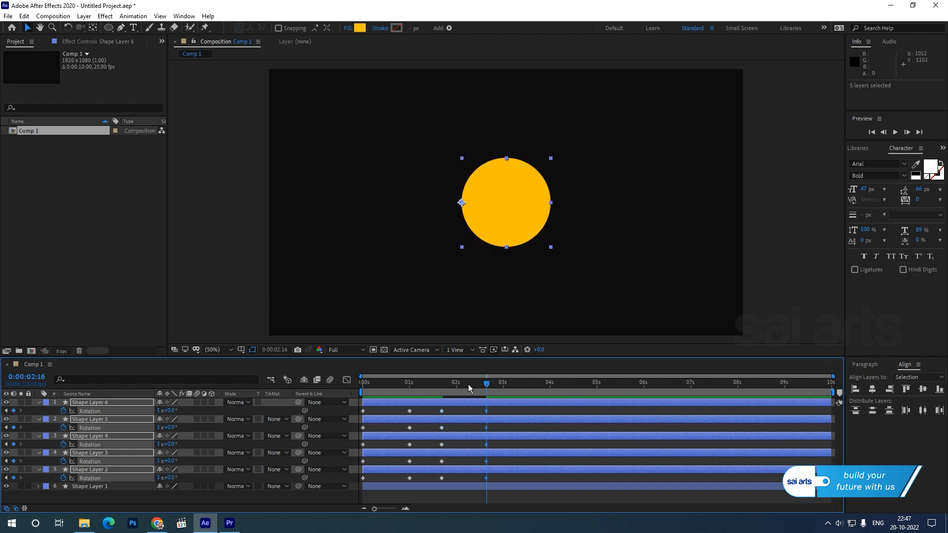
Step: Preview the circles' opening and closing rotation from the start of the composition
key("Home")
key("space")
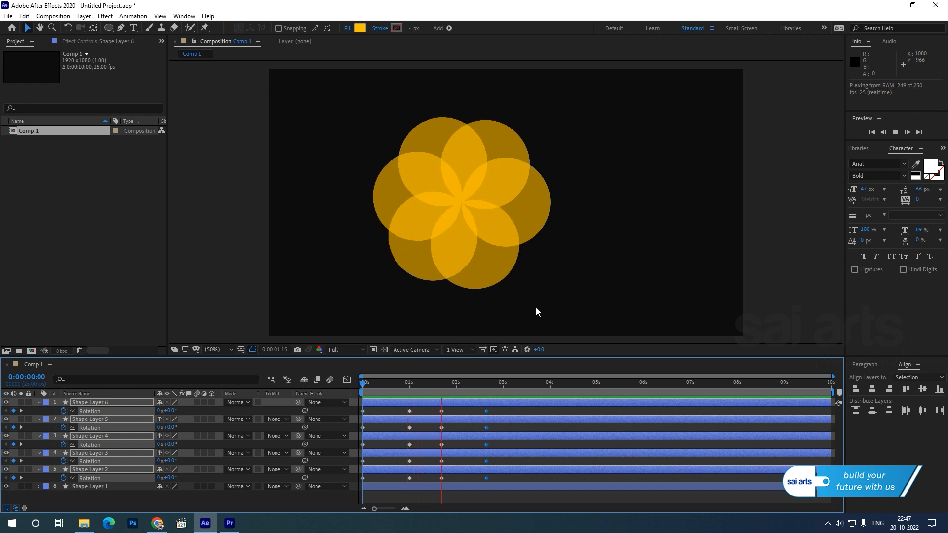
key("space")
Step: Apply Easy Ease to all Rotation keyframes of Shape Layers 2 through 6
left_click_drag(514, 410, 359, 488)
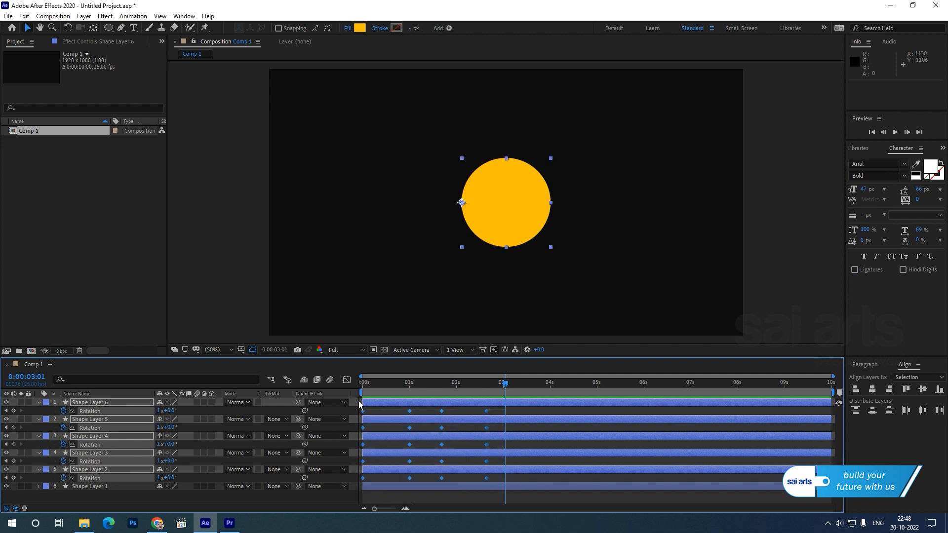
right_click(363, 412)
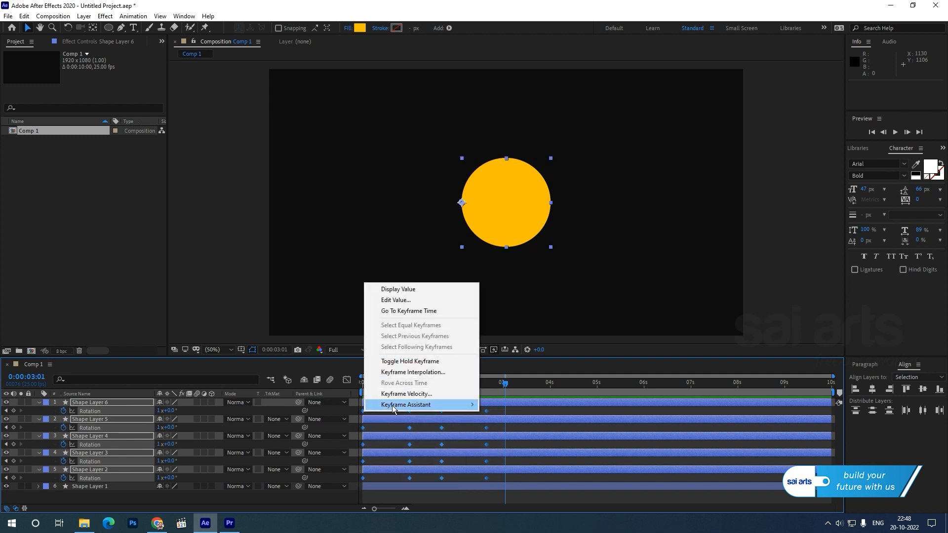
mouse_move(398, 410)
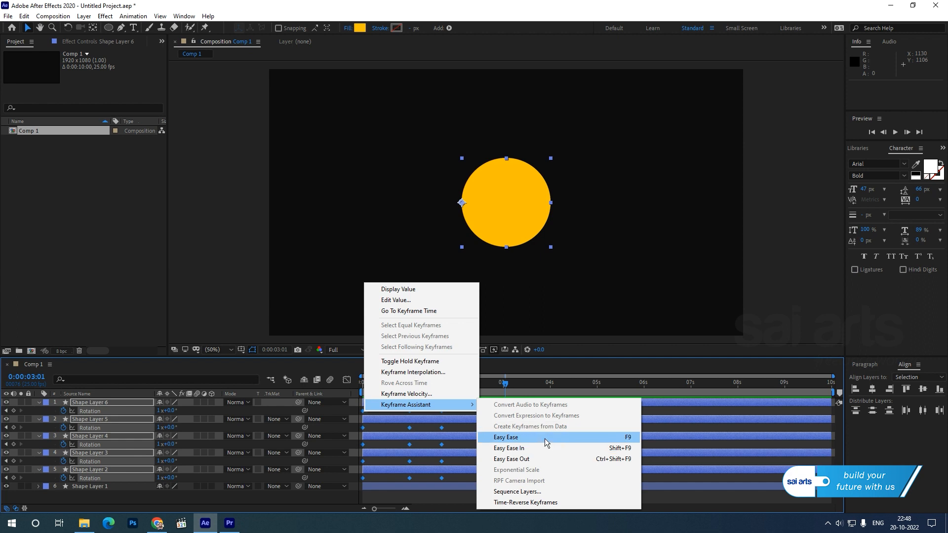
left_click(545, 442)
Step: In the Graph Editor, shift the opening rotation's speed peak toward its start and the closing rotation's peak toward its end
left_click(347, 380)
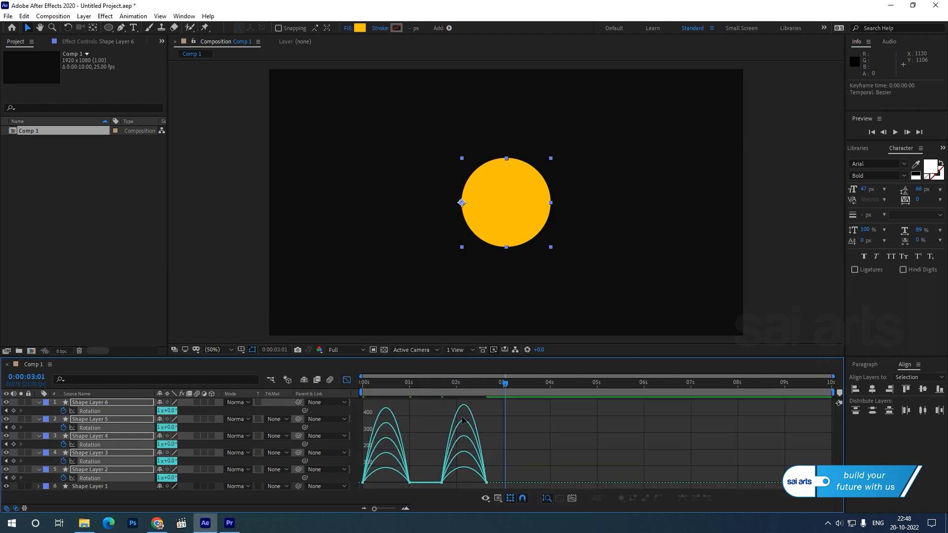
left_click_drag(418, 466, 338, 494)
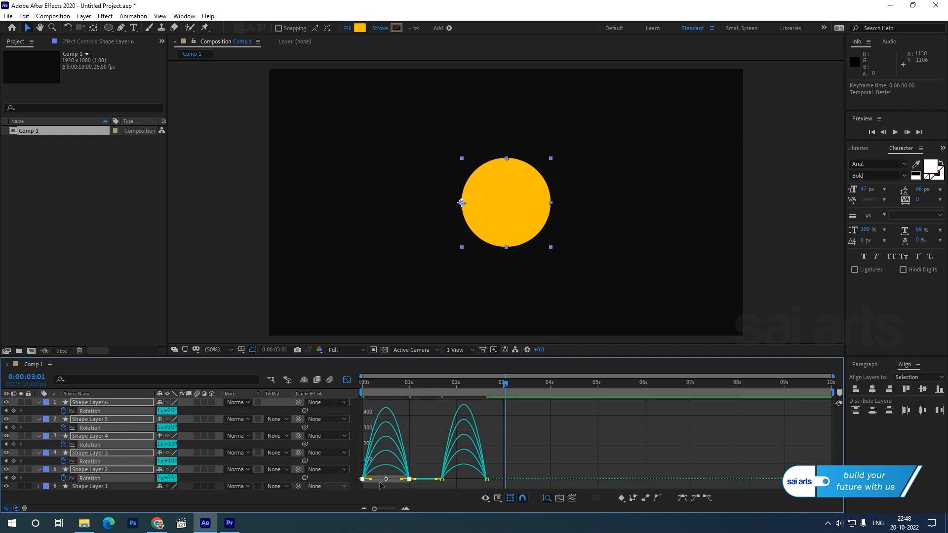
left_click_drag(403, 481, 387, 483)
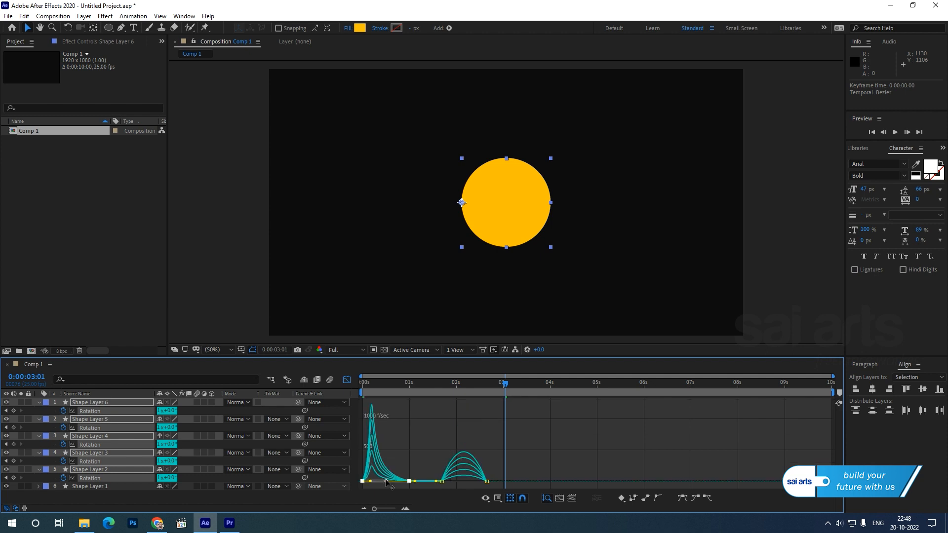
left_click_drag(523, 464, 469, 481)
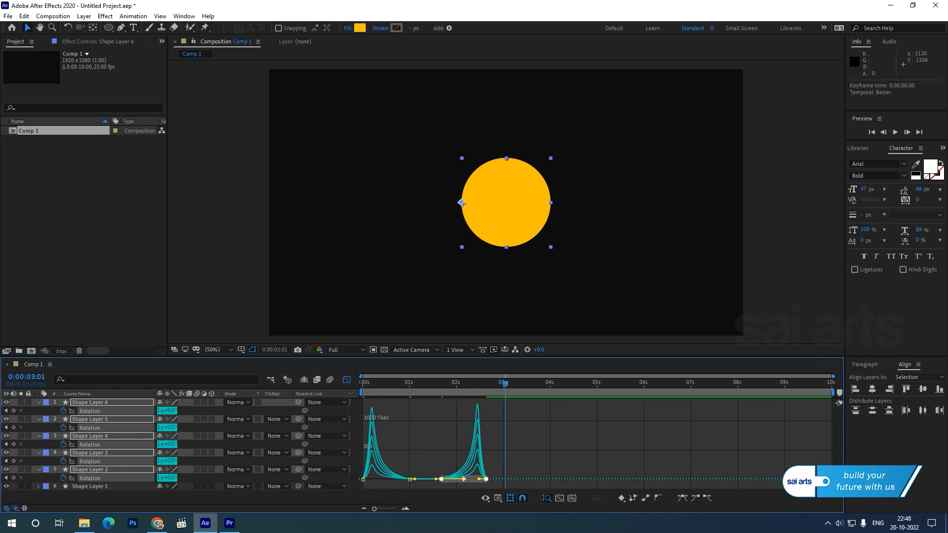
left_click(346, 381)
Step: Play the eased rotation animation from the start of the composition
left_click_drag(374, 385, 284, 384)
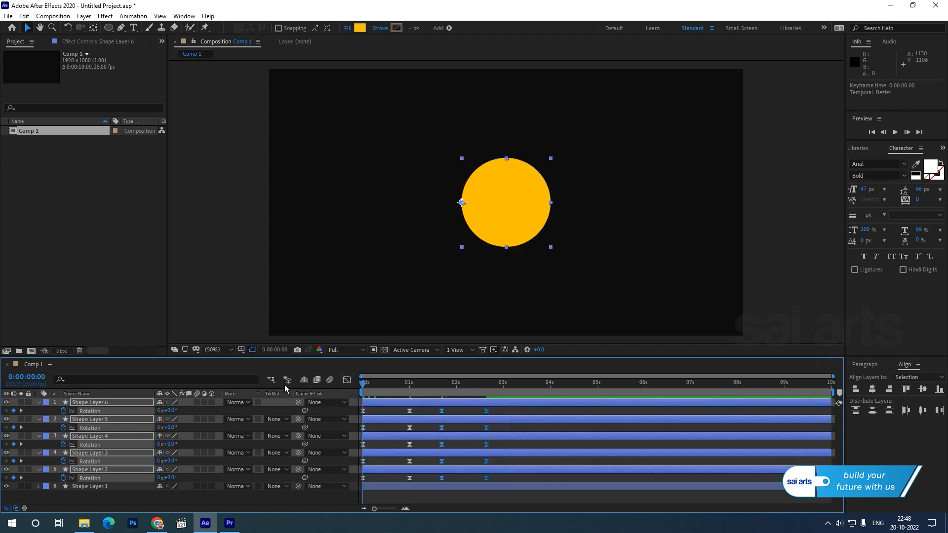
left_click(768, 200)
key("space")
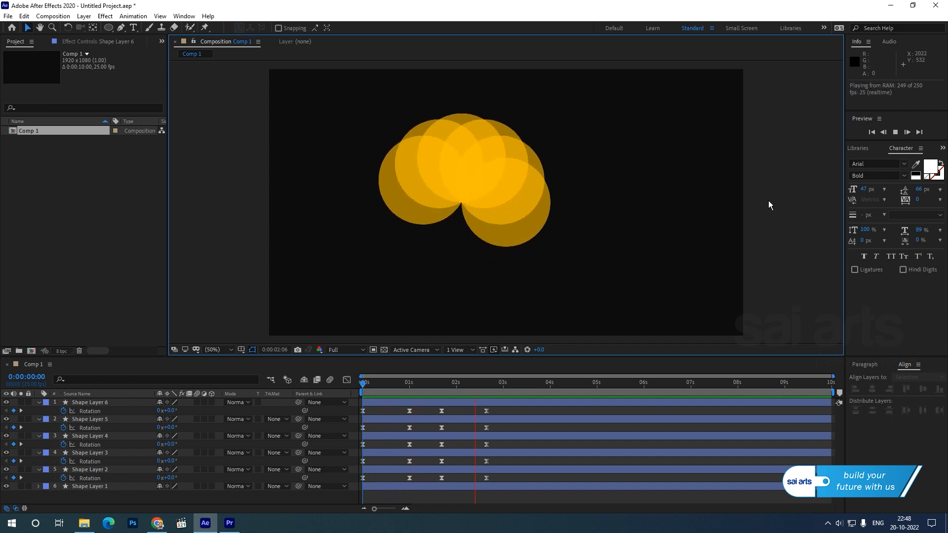
key("space")
Step: Stretch all Rotation keyframes proportionally so the last ones fall at about 4 seconds, and preview the slower animation
left_click_drag(508, 412, 363, 482)
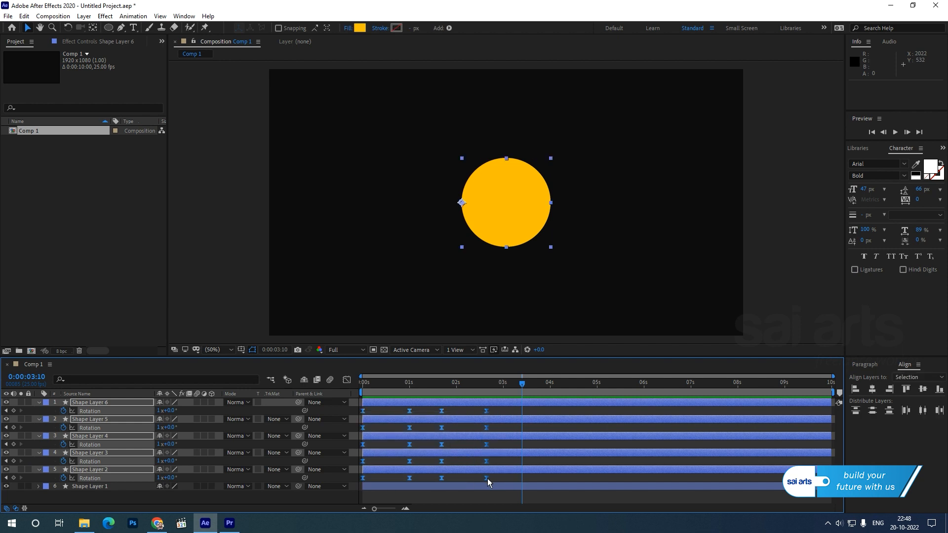
left_click_drag(487, 479, 551, 473)
key("Home")
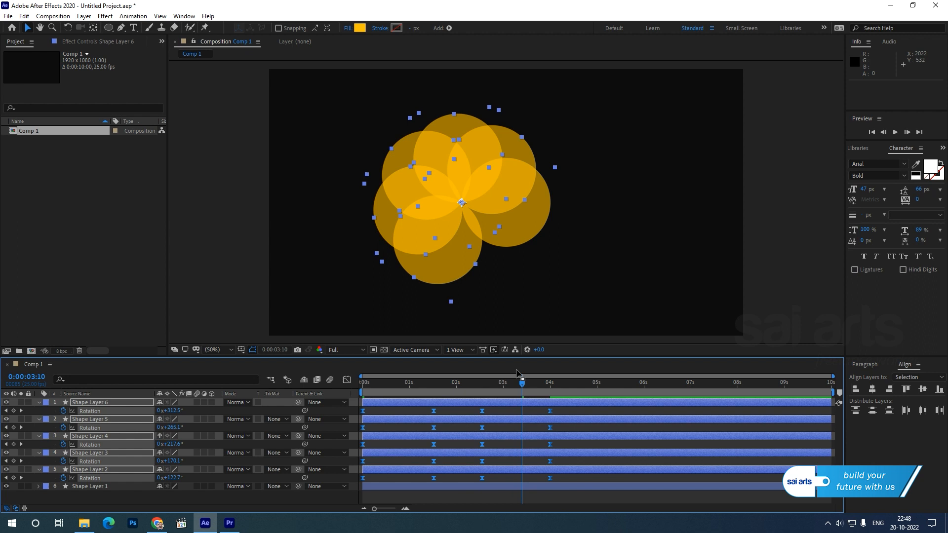
key("space")
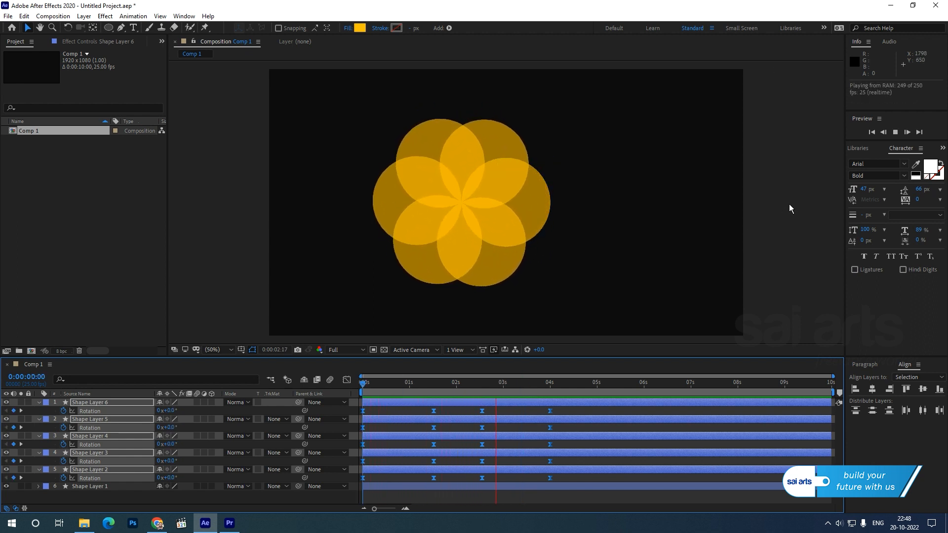
key("space")
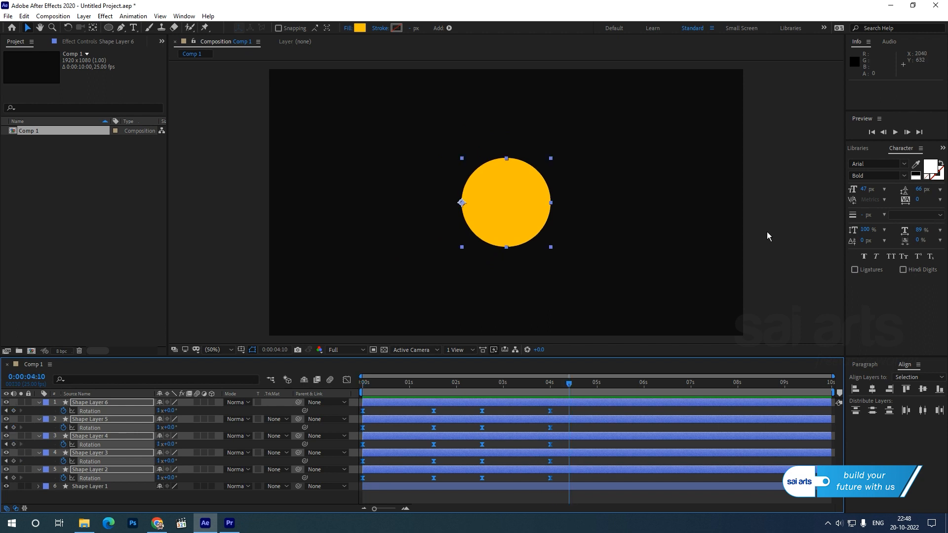
Step: Replay the slowed rotation from the start, pausing on the open flower before playing through its closing
left_click_drag(563, 385, 548, 387)
key("space")
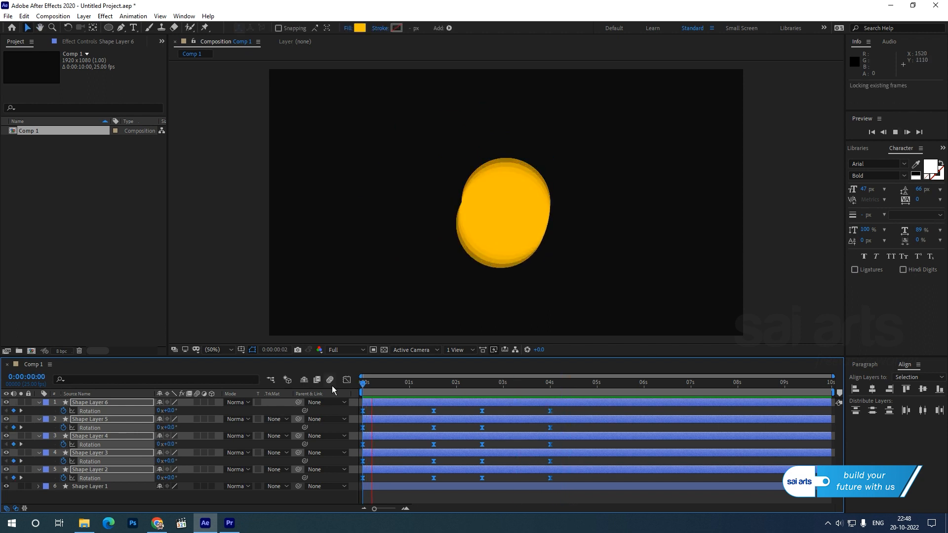
key("space")
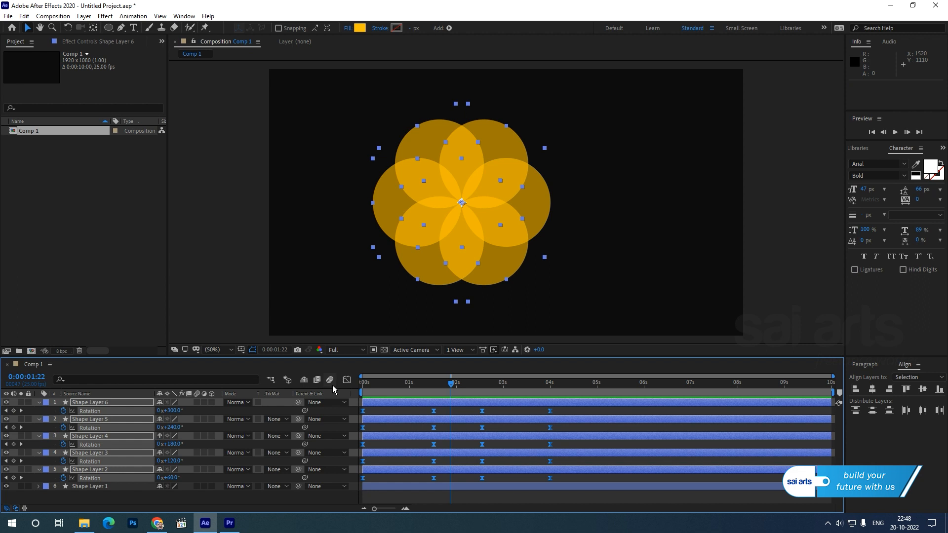
key("space")
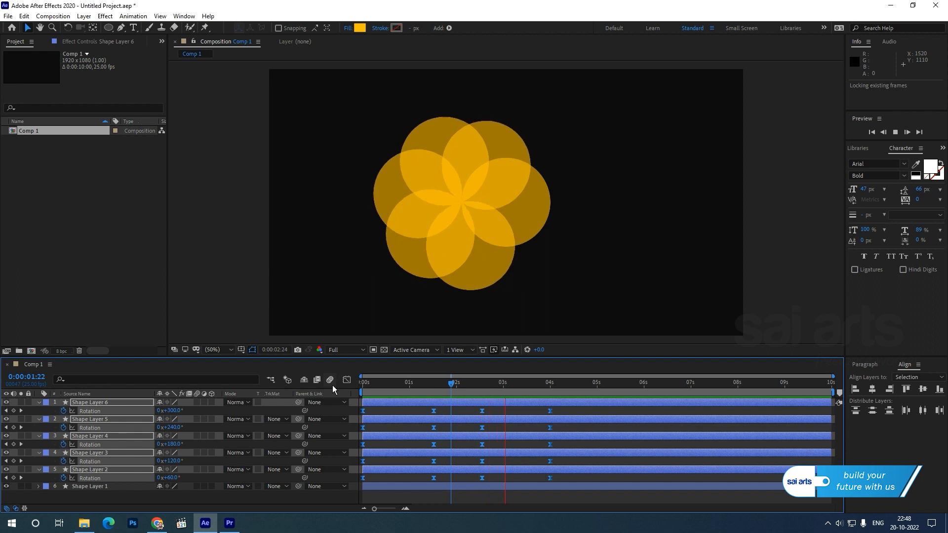
key("space")
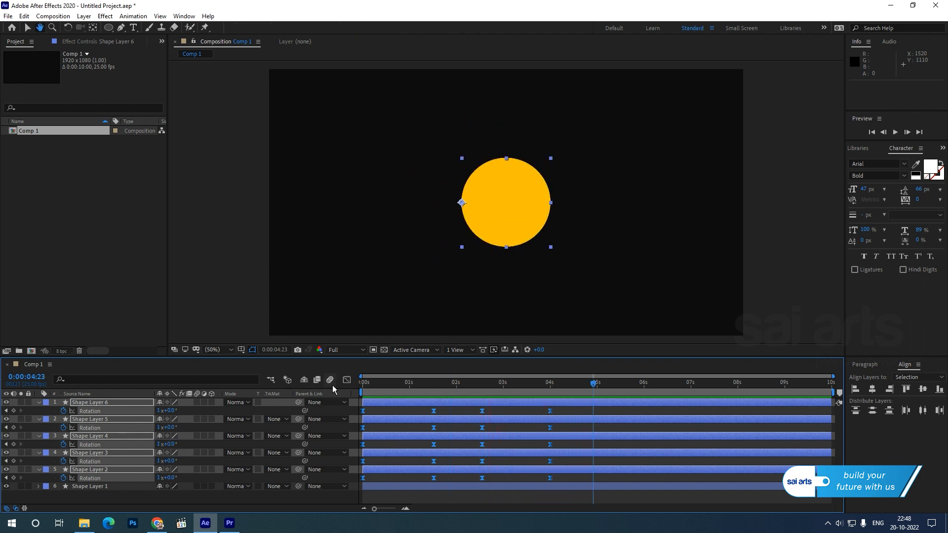